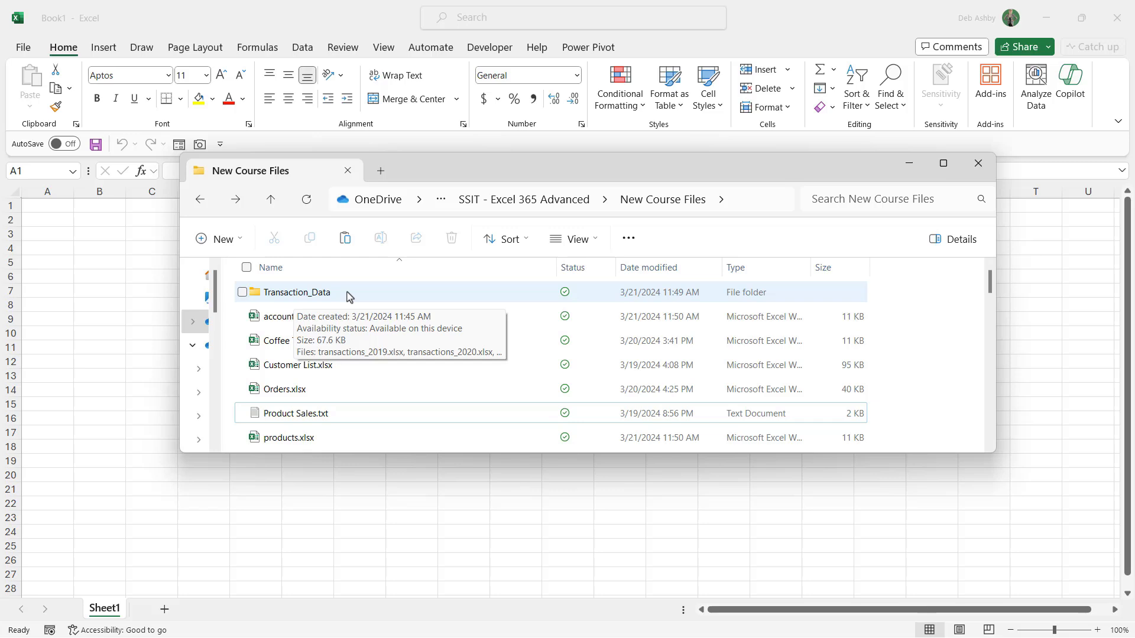
- Open the transactions_2019.xlsx workbook from the Transaction_Data folder
click(301, 298)
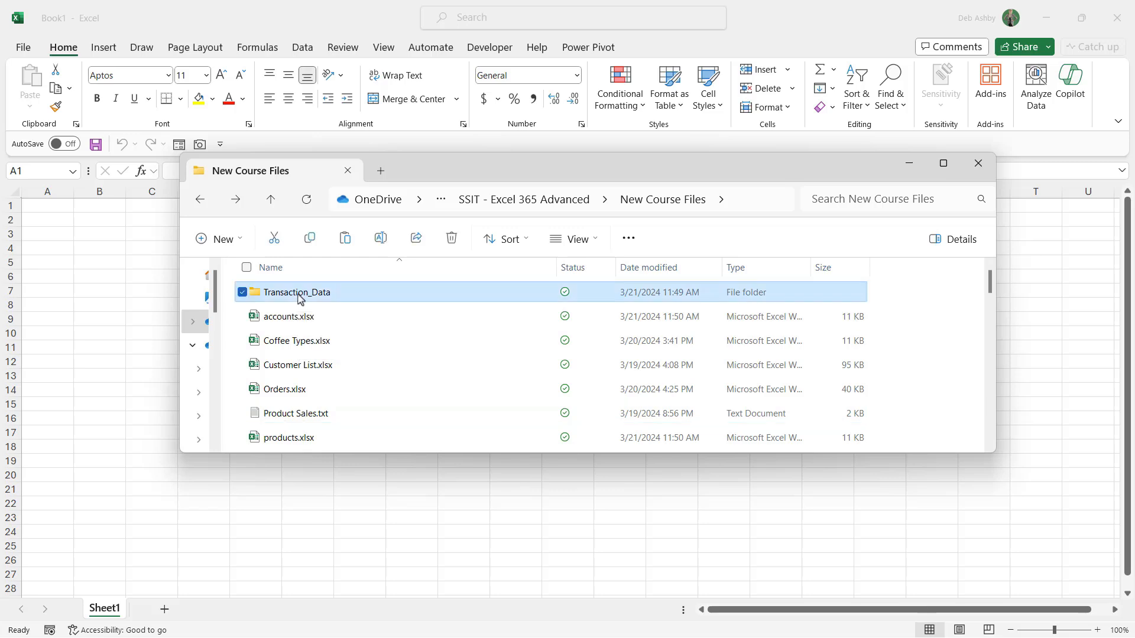
double_click(301, 298)
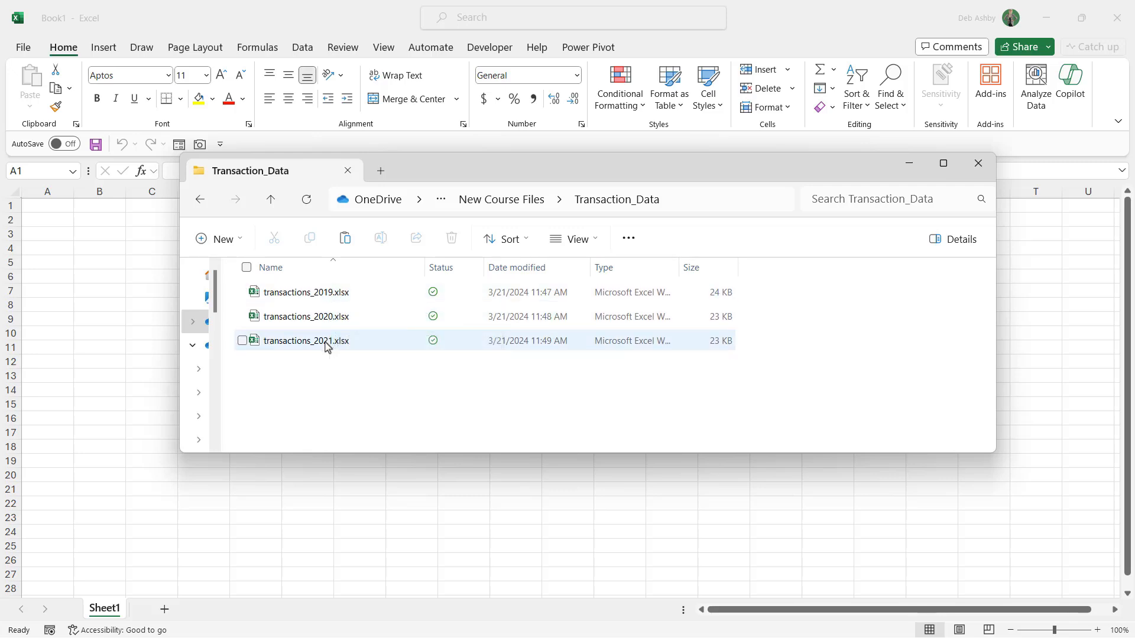
click(319, 299)
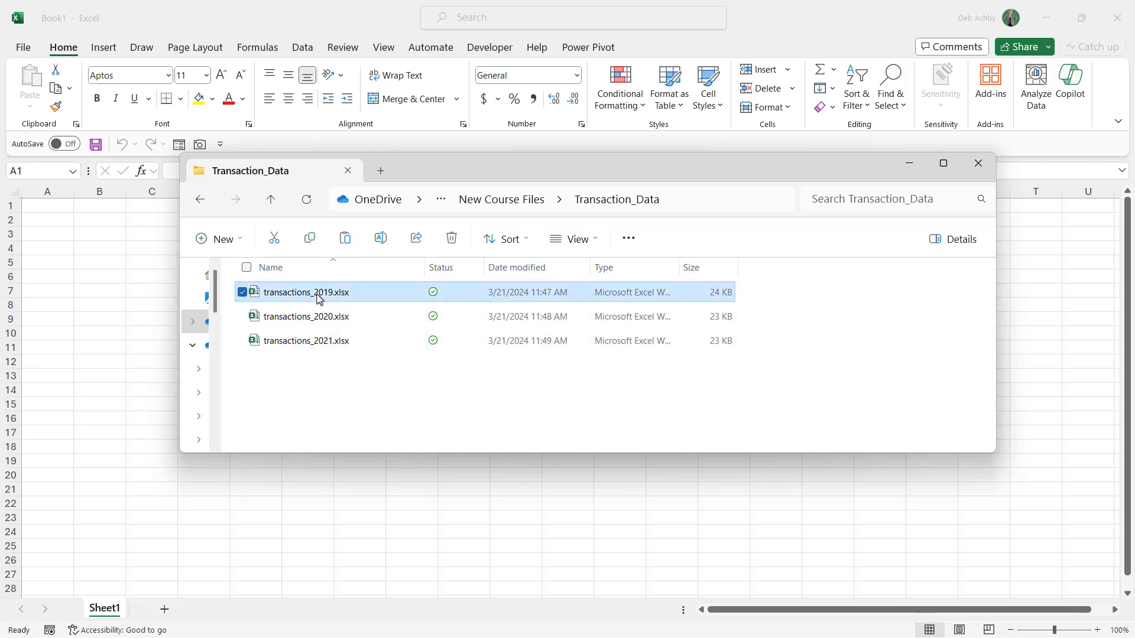
double_click(319, 298)
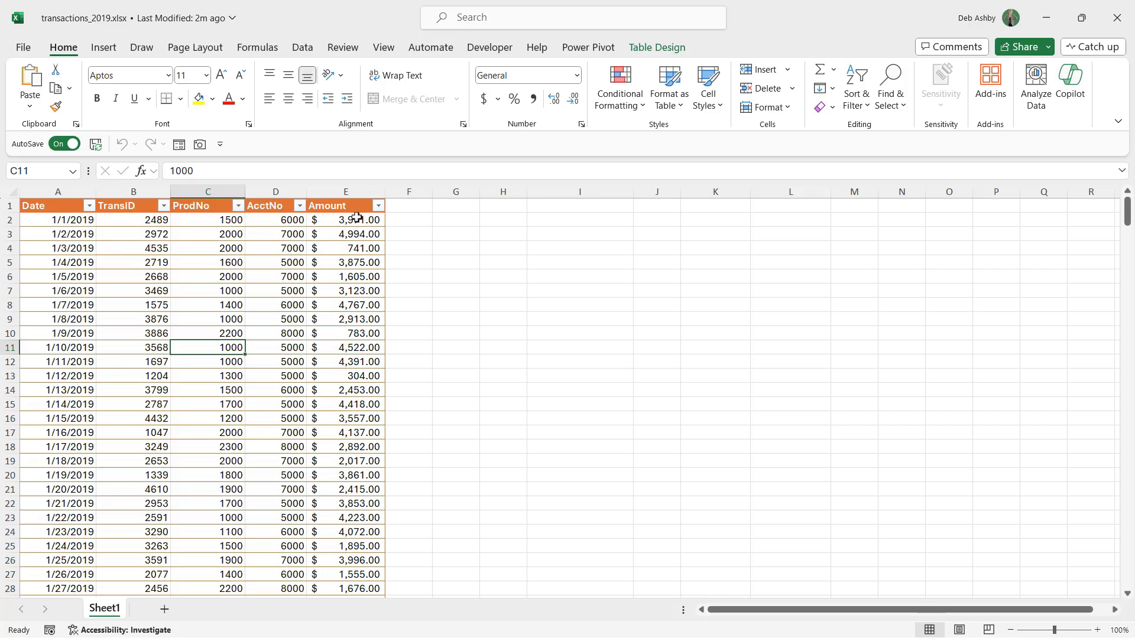
- Examine the 2019 transactions table's columns, its table name and the worksheet's name
click(209, 248)
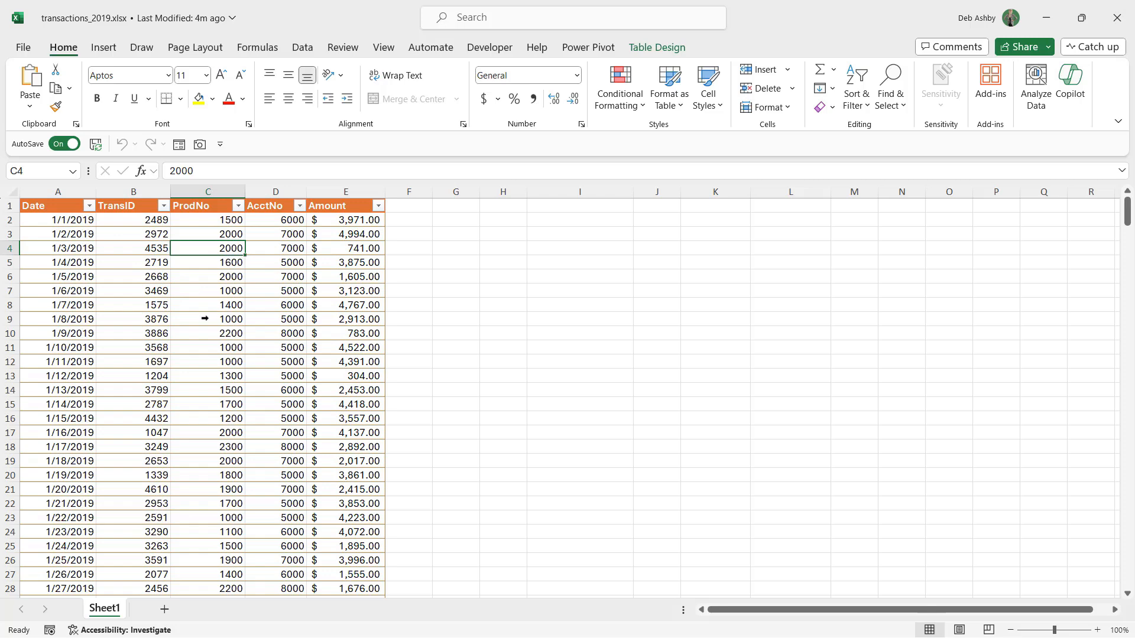
click(206, 319)
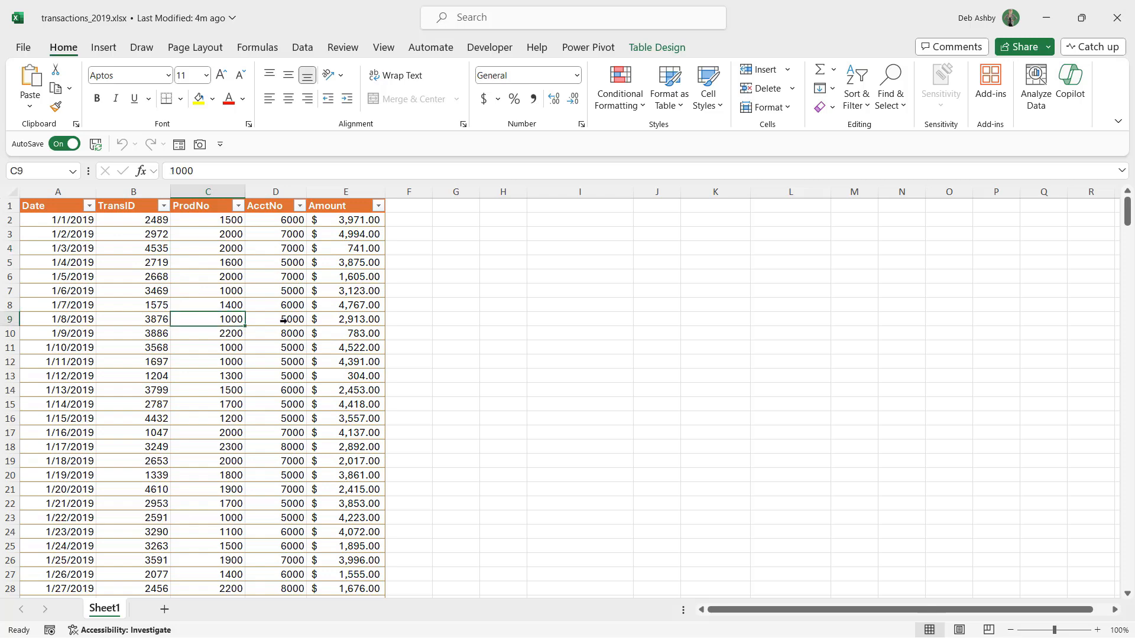
click(656, 47)
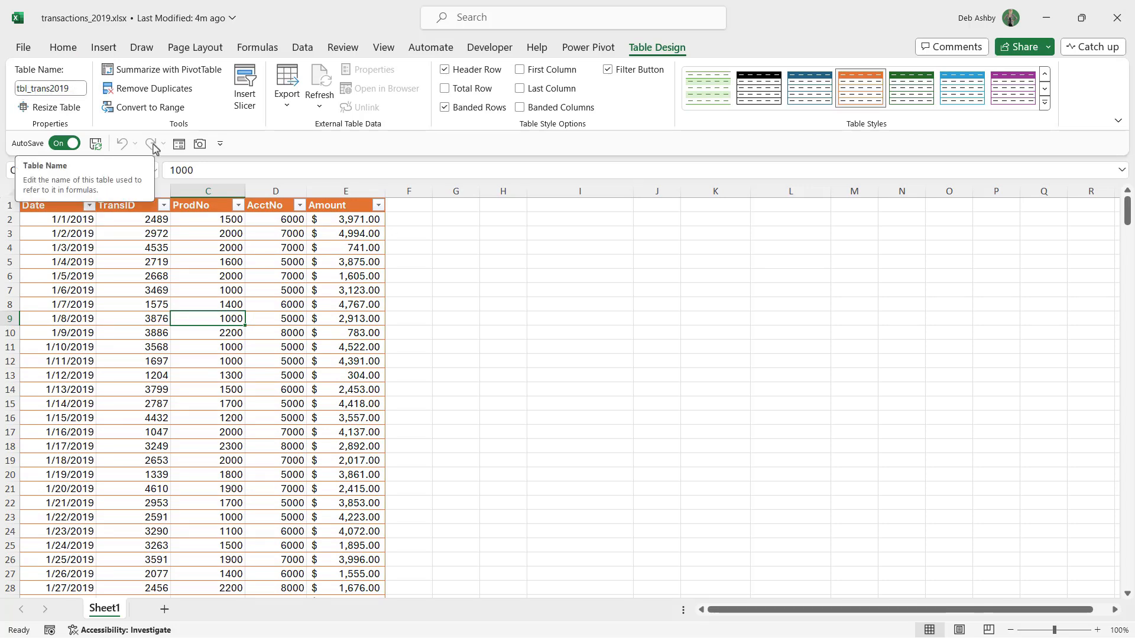
click(205, 361)
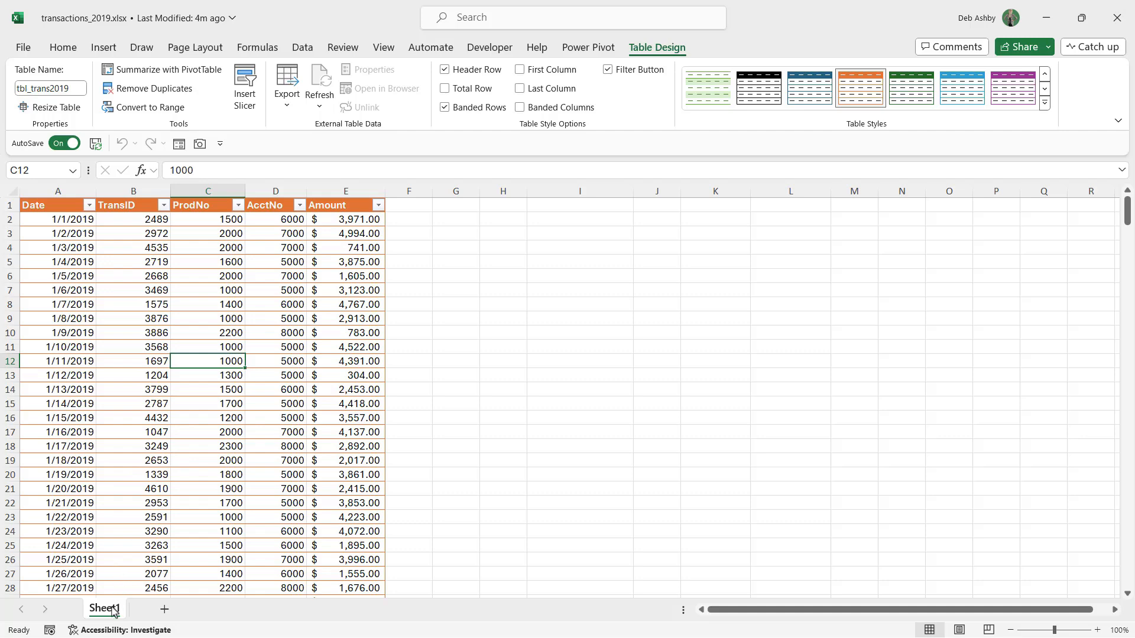
click(236, 446)
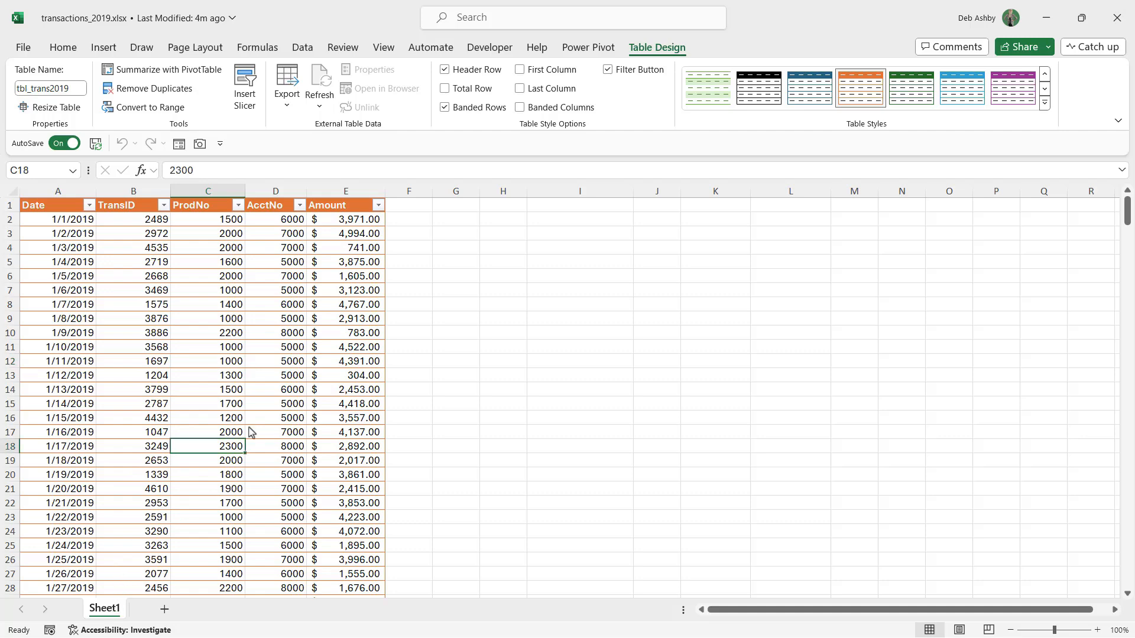
- Open transactions_2020.xlsx from the Transaction_Data folder and check its column structure and table name
key(alt+Tab)
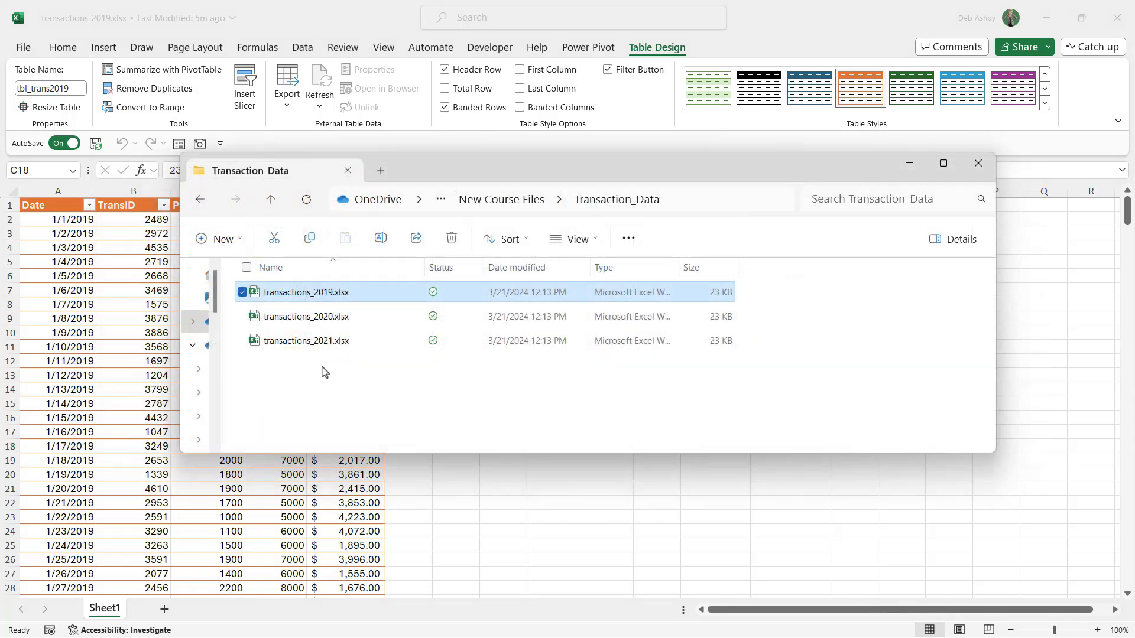
click(308, 321)
double_click(308, 321)
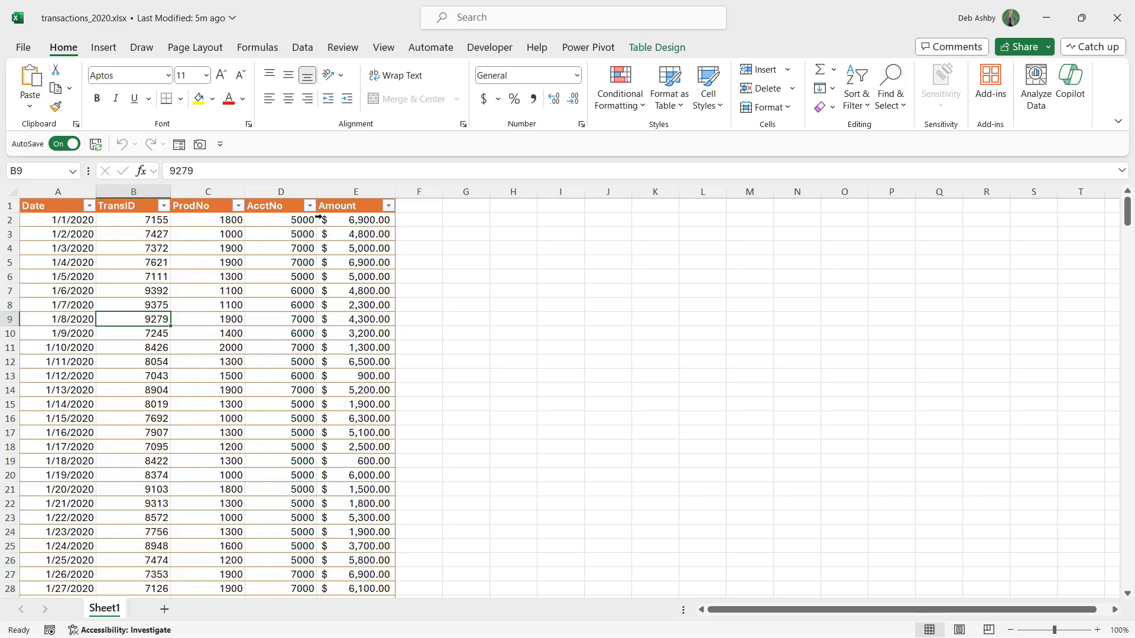
click(645, 52)
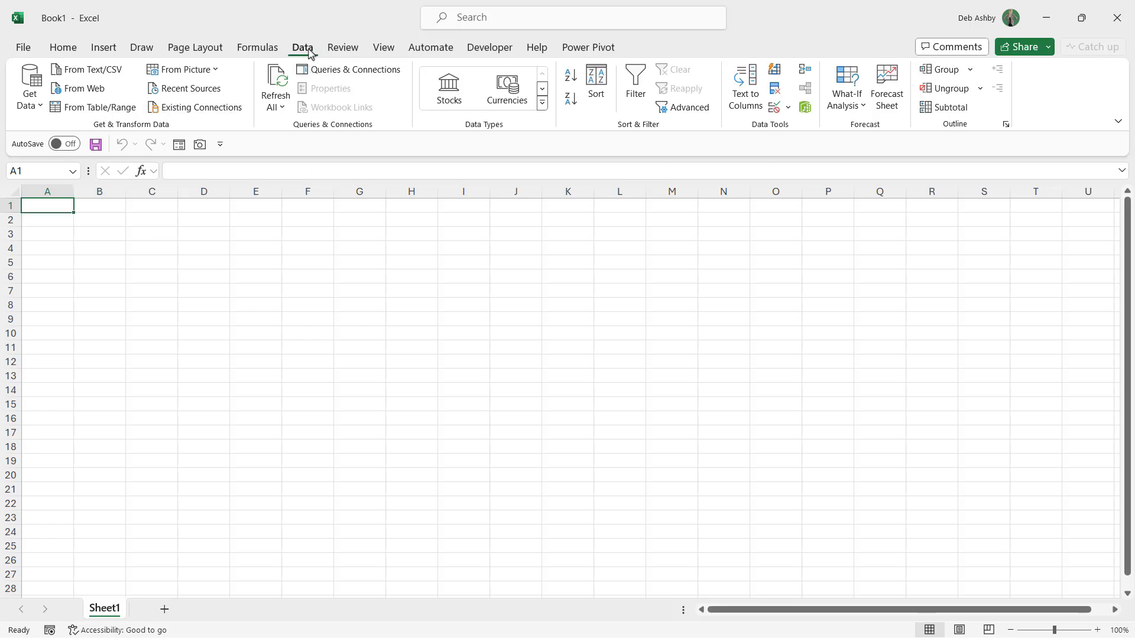
- In the blank Book1 workbook, get data from the Transaction_Data folder with the Combine & Transform Data option
click(35, 105)
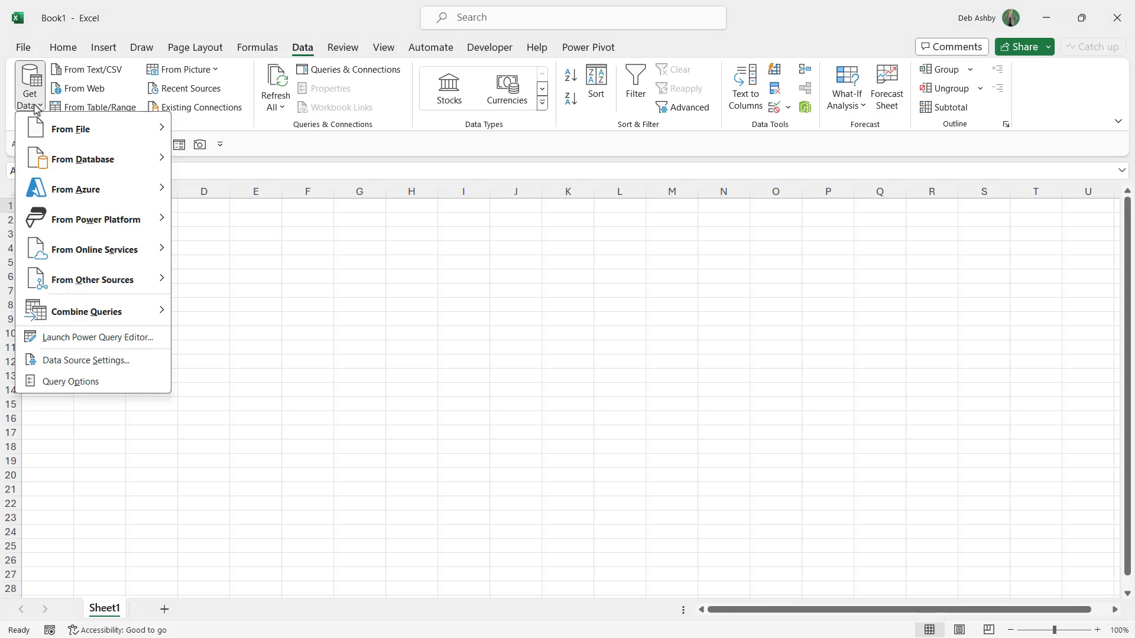
mouse_move(39, 135)
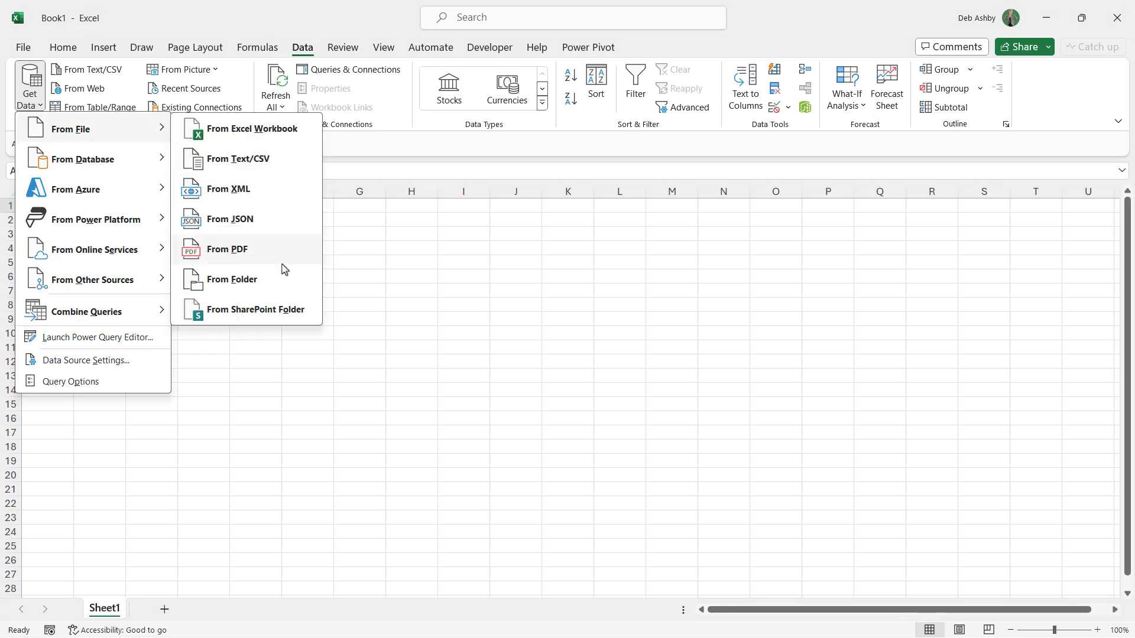
click(281, 288)
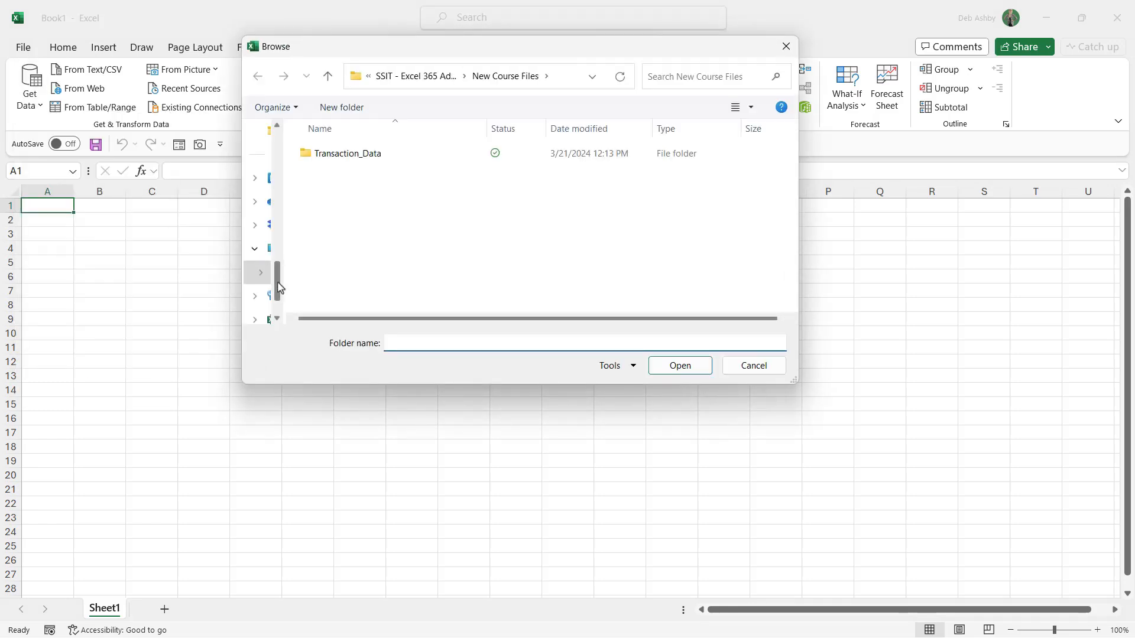
click(354, 153)
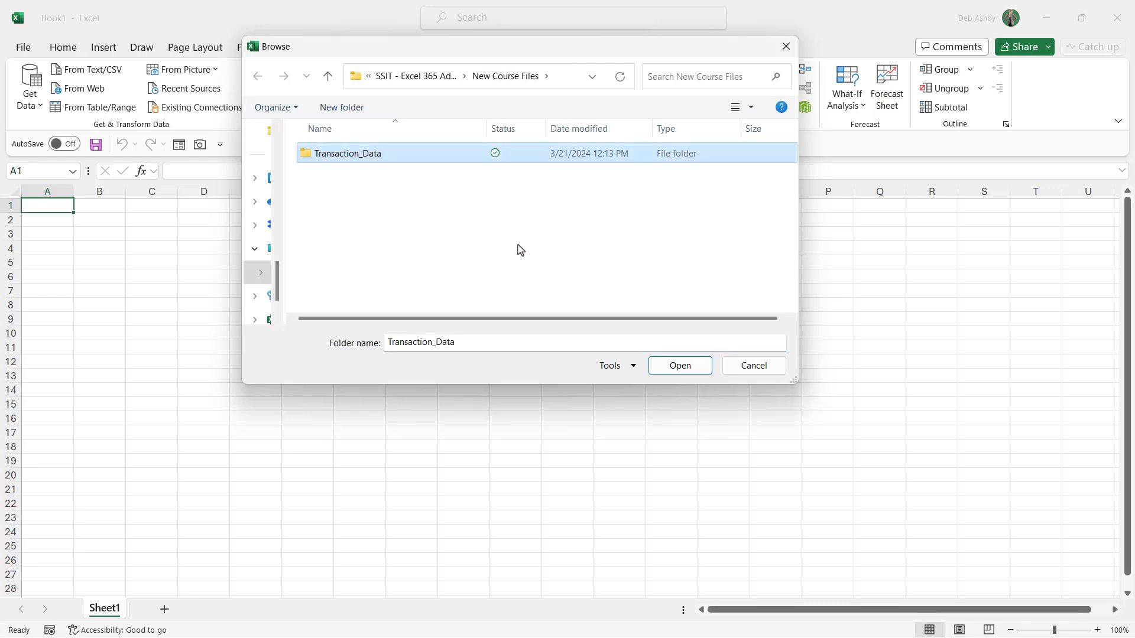
click(674, 369)
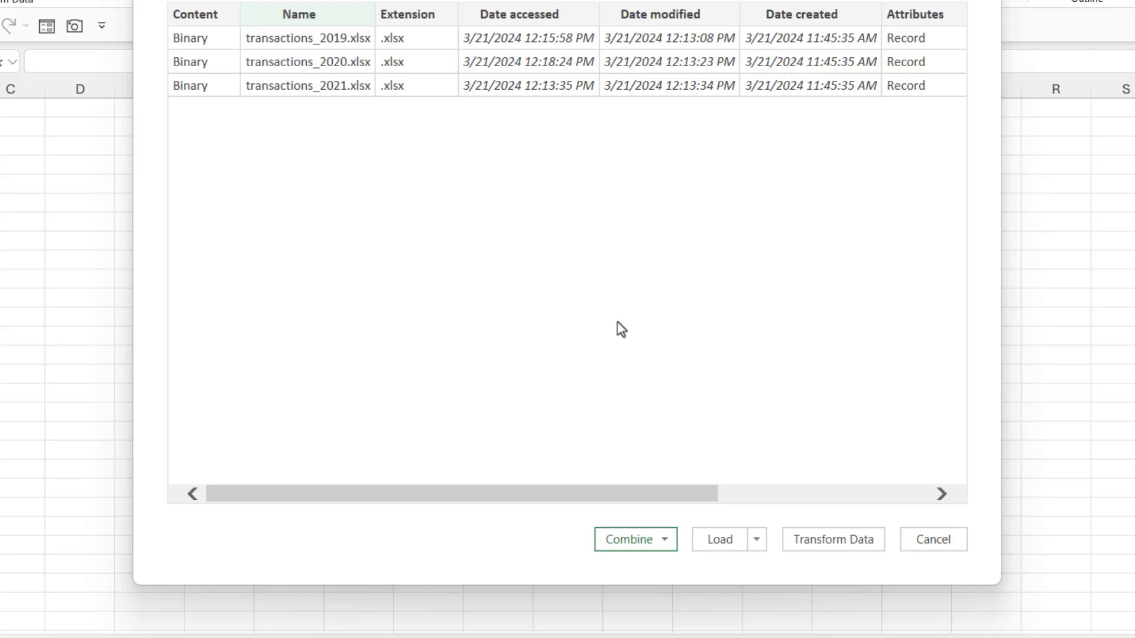
click(663, 541)
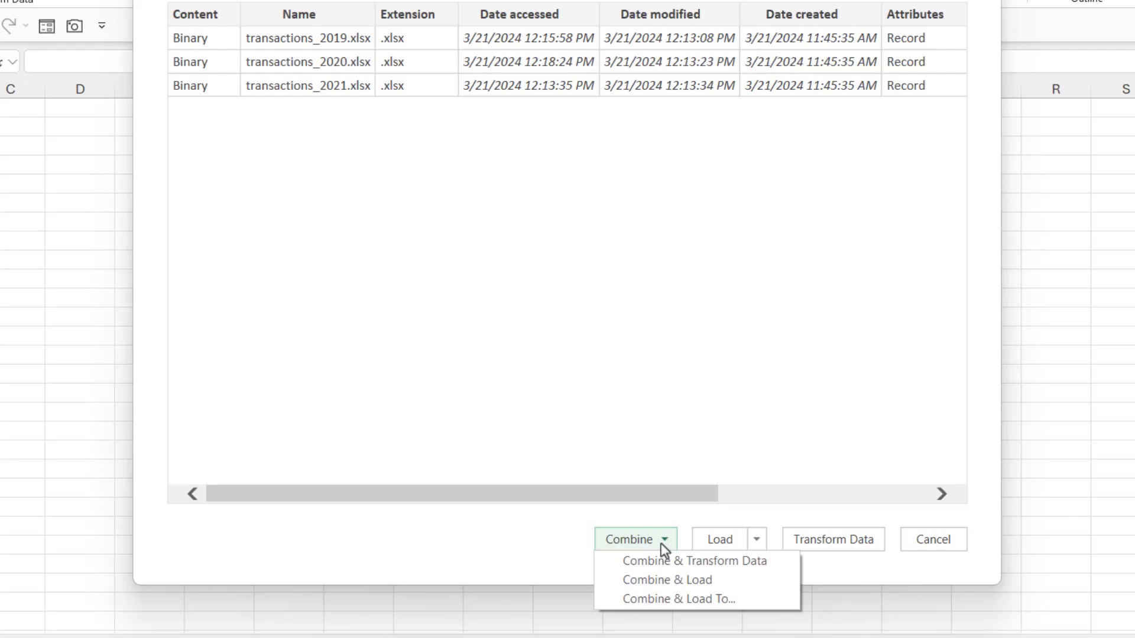
click(744, 567)
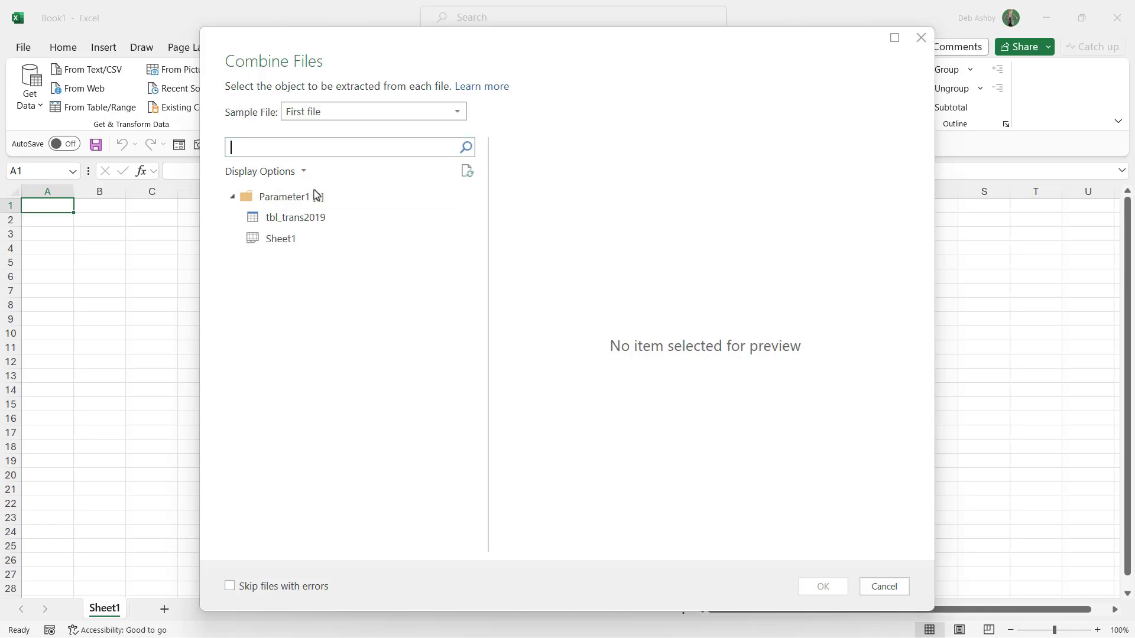
- Preview the table and Sheet1 of the first sample file, and Sheet1 of transactions_2020.xlsx
click(295, 217)
click(277, 239)
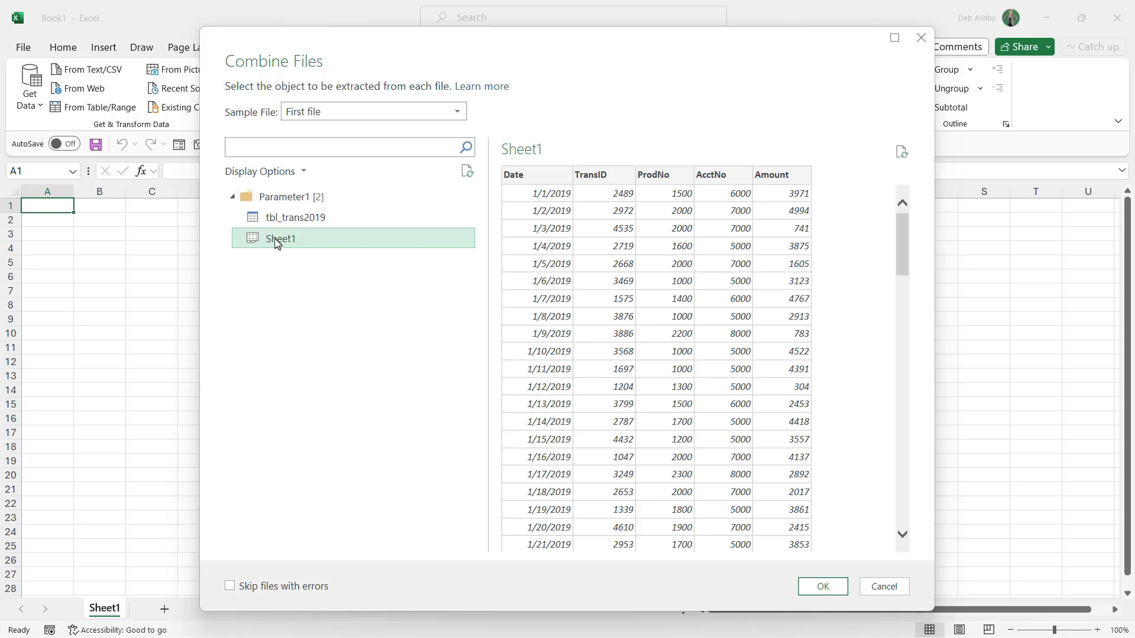
mouse_move(900, 227)
mouse_down()
mouse_move(898, 313)
mouse_move(898, 227)
mouse_up()
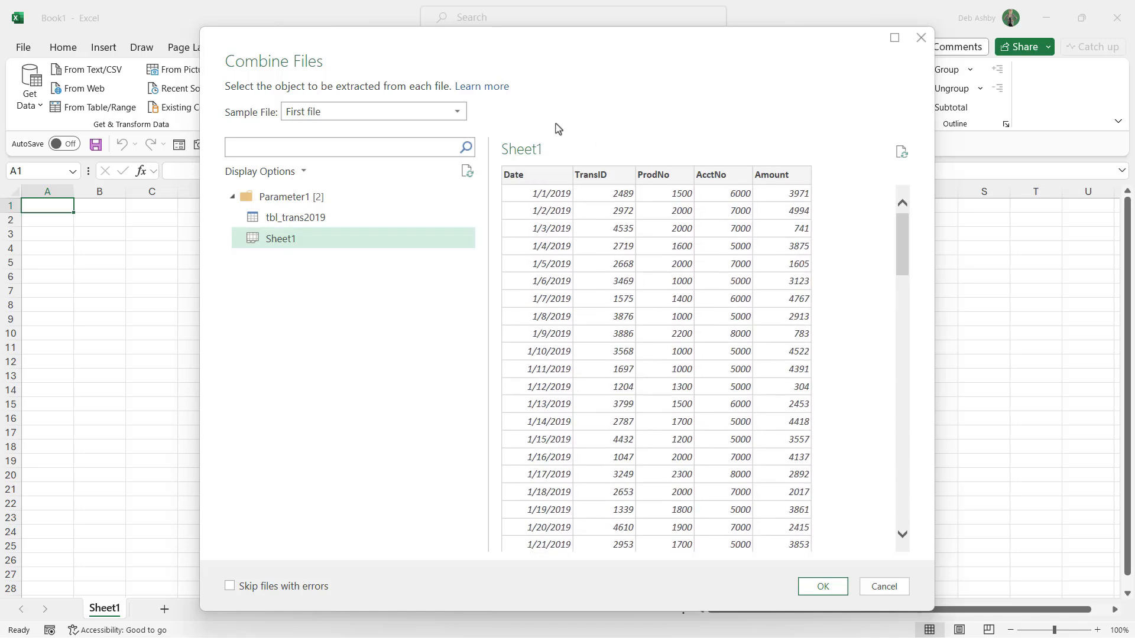
click(458, 113)
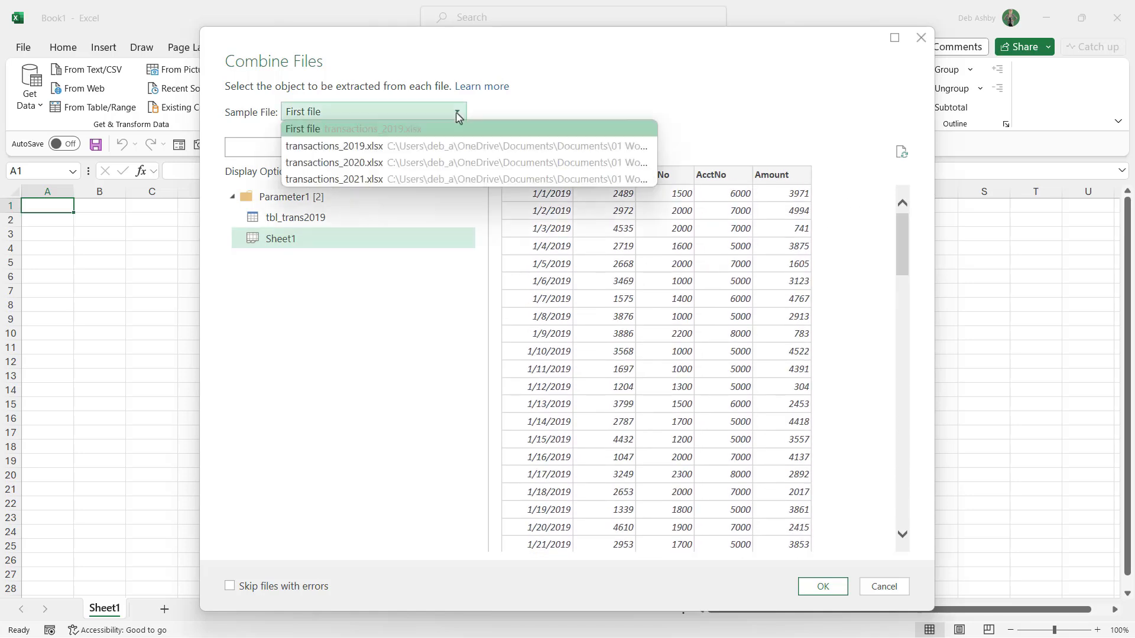
click(355, 162)
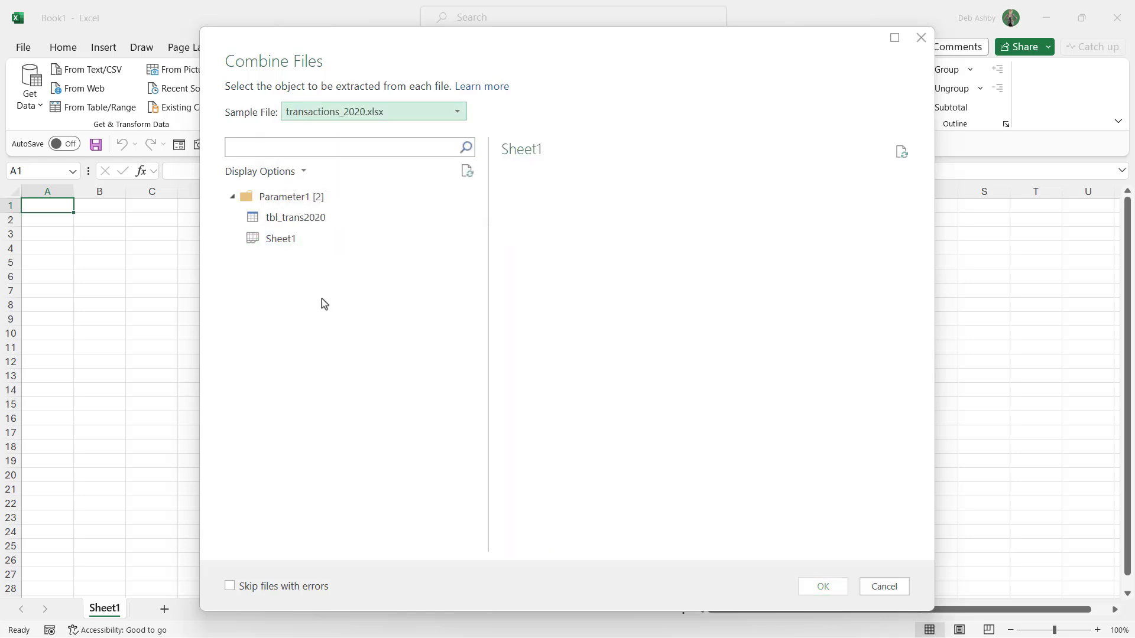
click(282, 243)
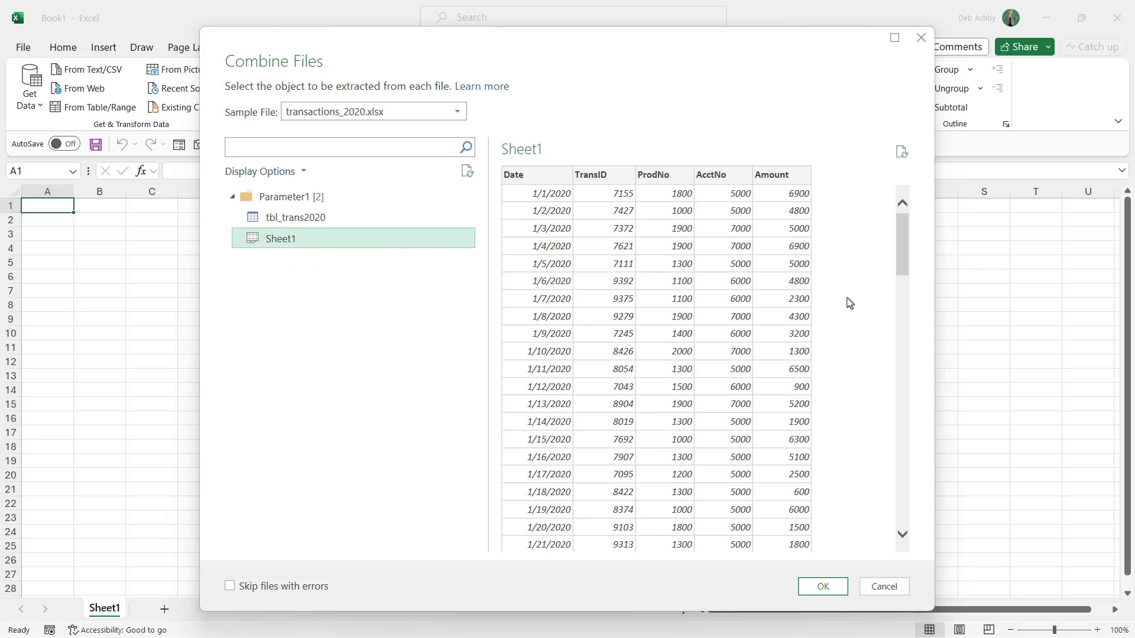
- Set the sample file to First file and combine the files by extracting Sheet1 from each
click(457, 112)
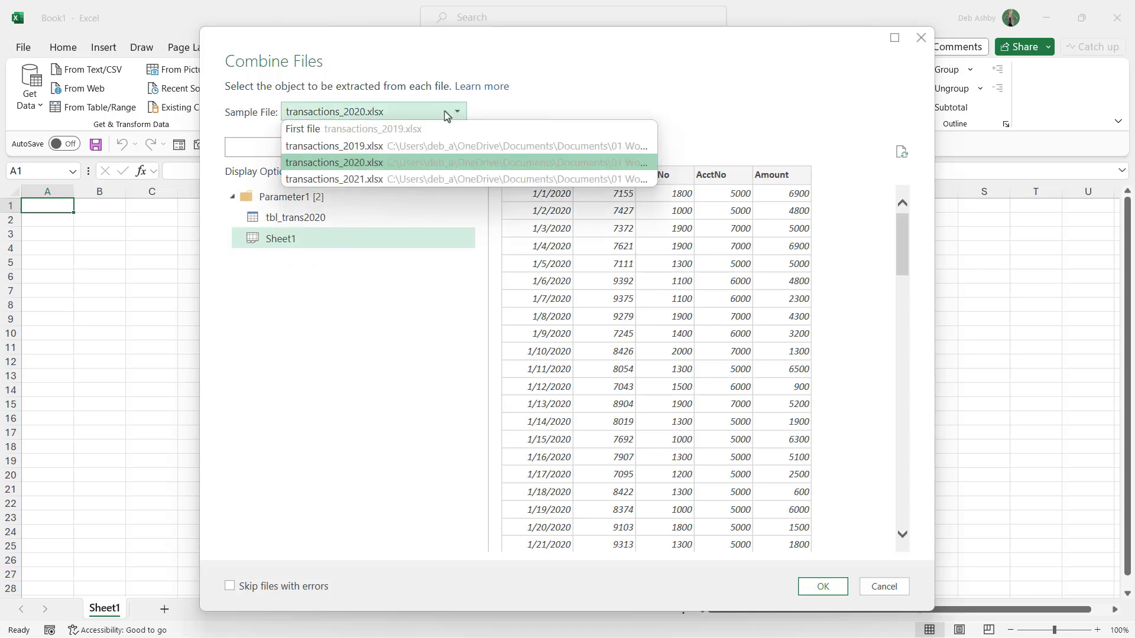
click(348, 130)
click(296, 239)
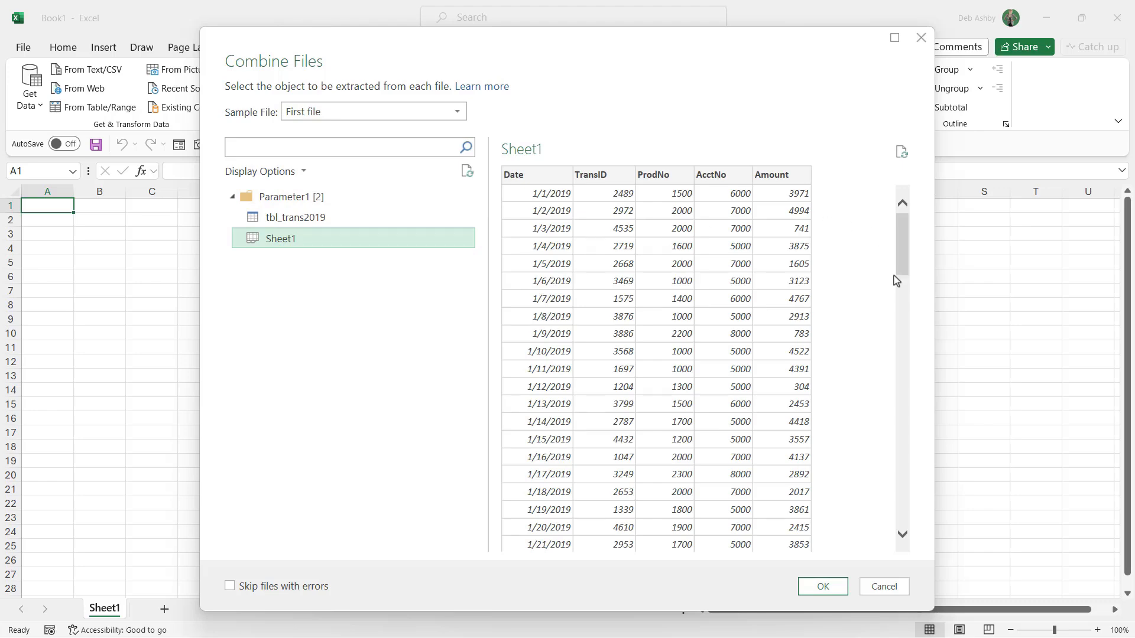
click(823, 587)
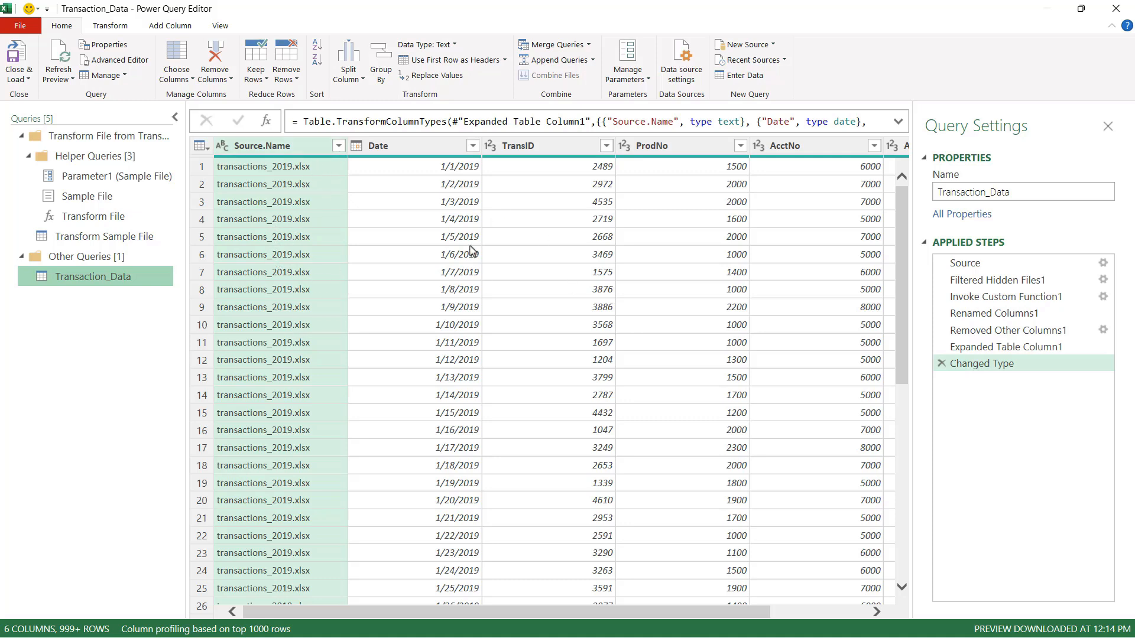
- Apply the Source.Name filter with all three transaction files selected and look through the combined rows
click(338, 146)
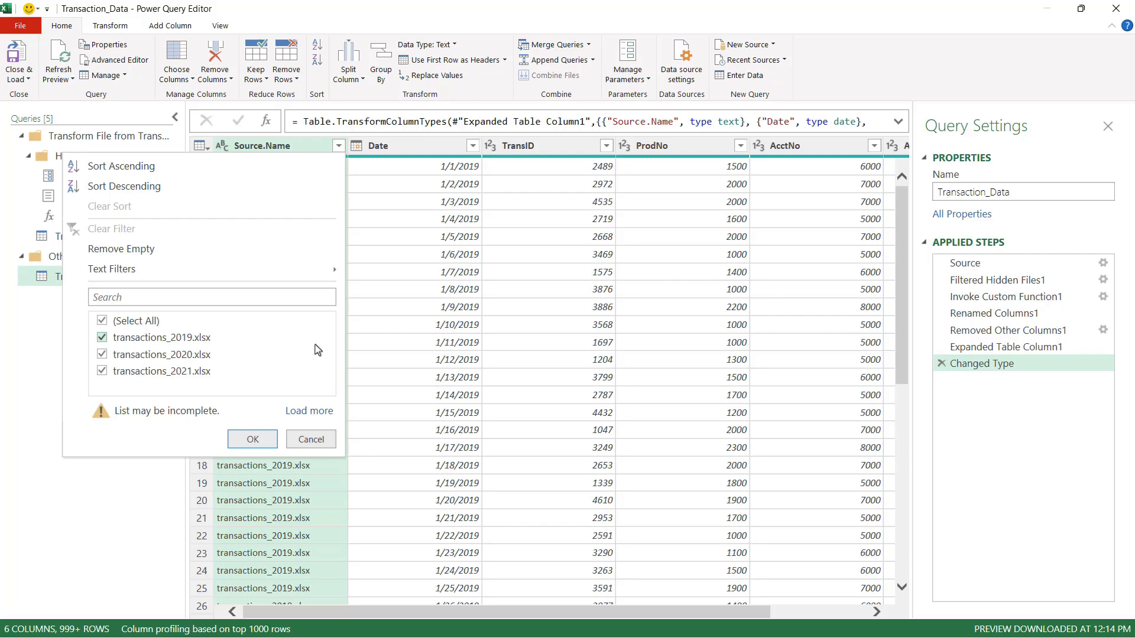
click(253, 439)
click(301, 307)
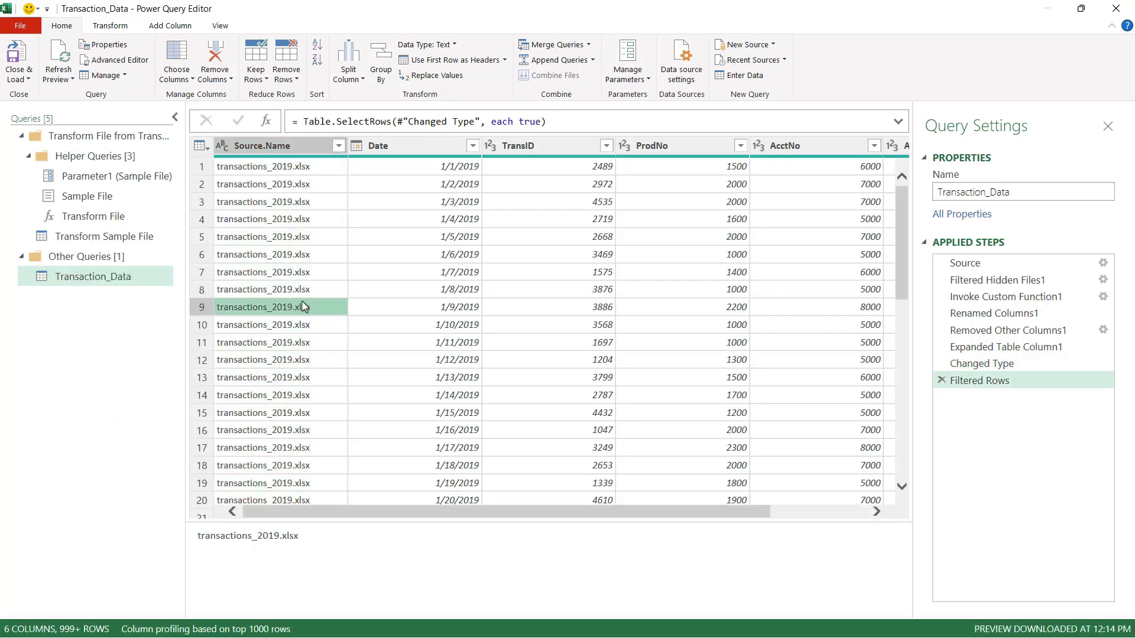
scroll(304, 306, down, 7)
scroll(304, 307, up, 7)
- Remove the Source.Name column from the Transaction_Data query
click(288, 148)
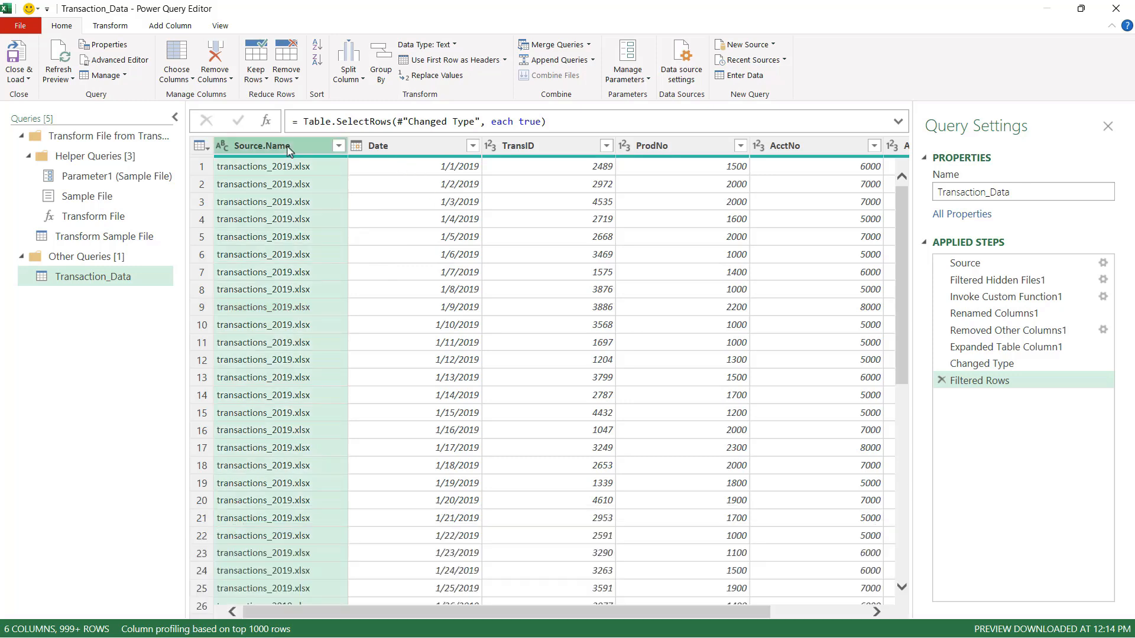
right_click(287, 149)
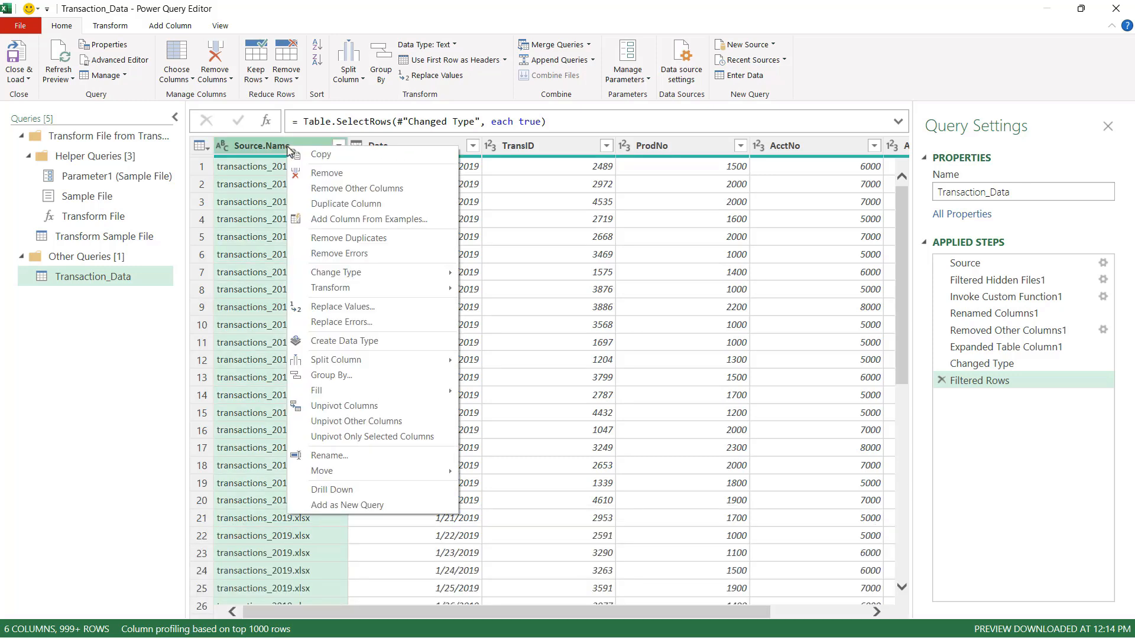
click(342, 181)
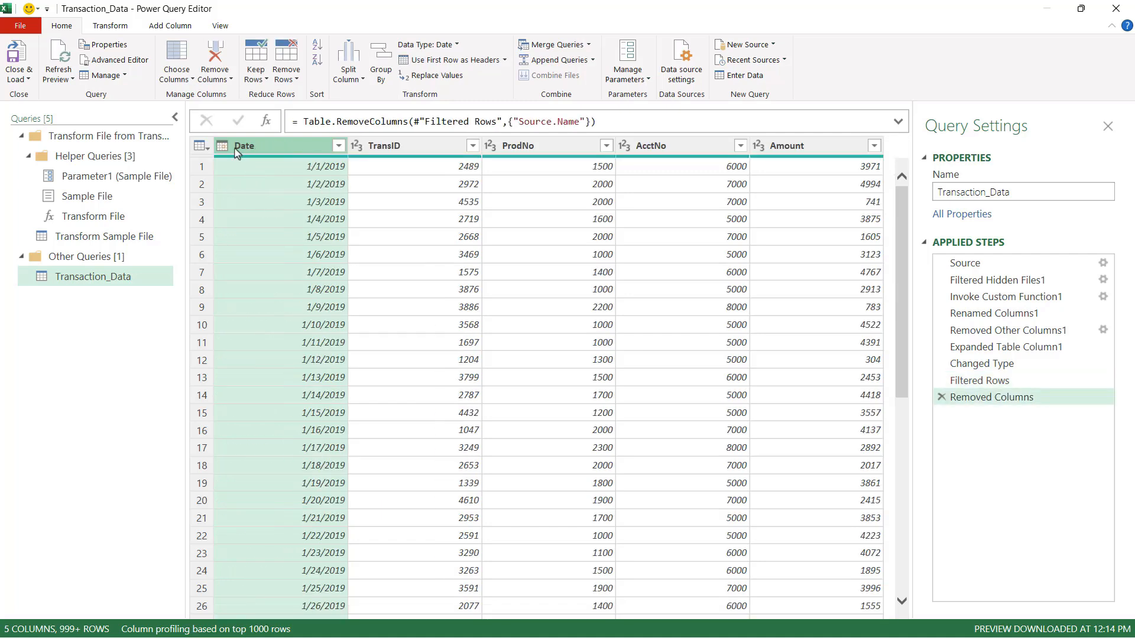
- Check the Date column's data type options and change the Amount column's data type to Currency
click(222, 147)
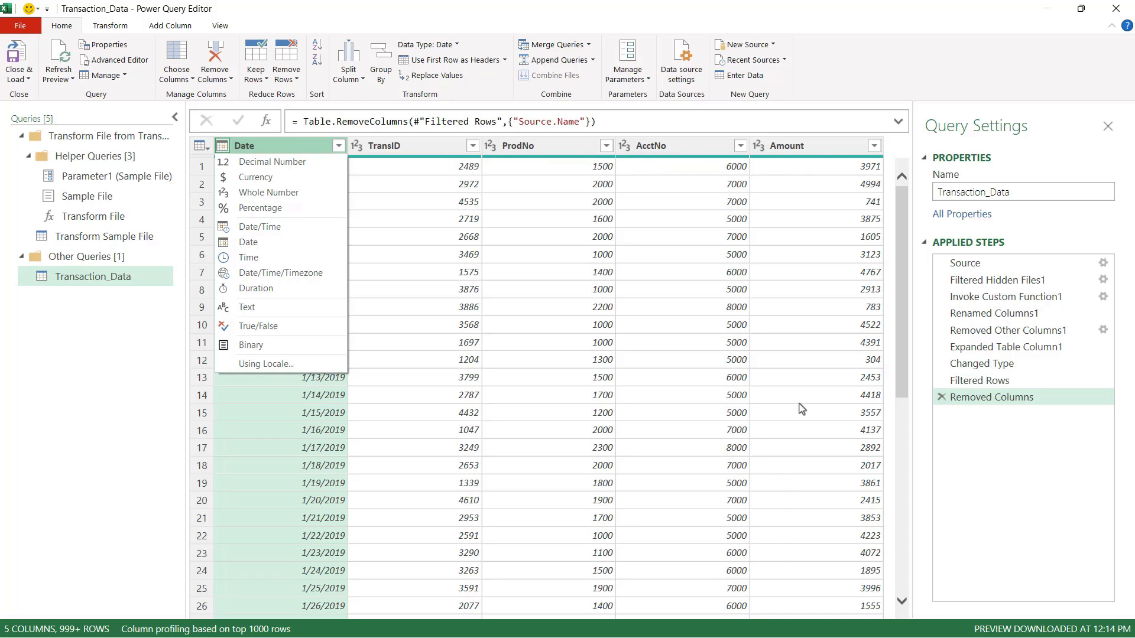
click(757, 151)
click(757, 150)
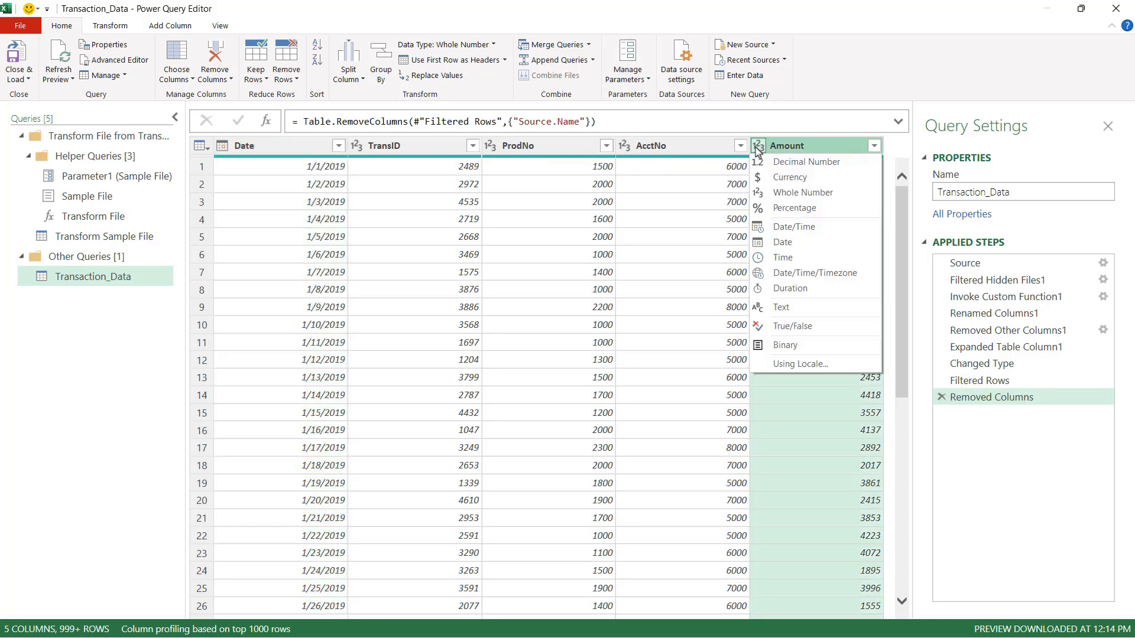
click(777, 177)
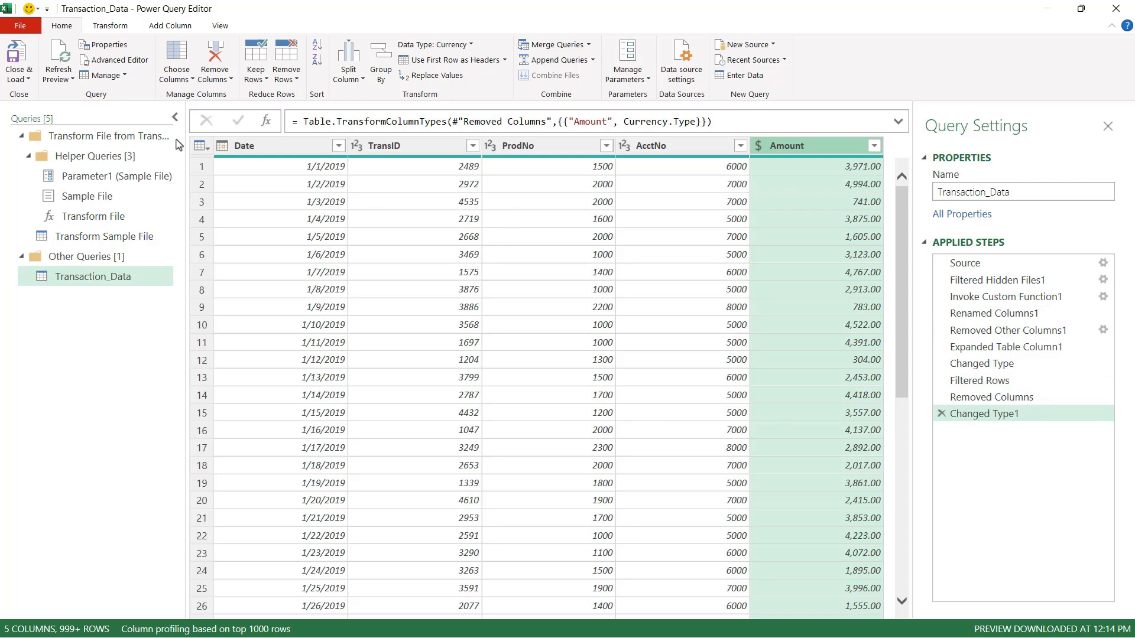
- Load the Transaction_Data query as a table into the existing worksheet at cell A1
click(27, 80)
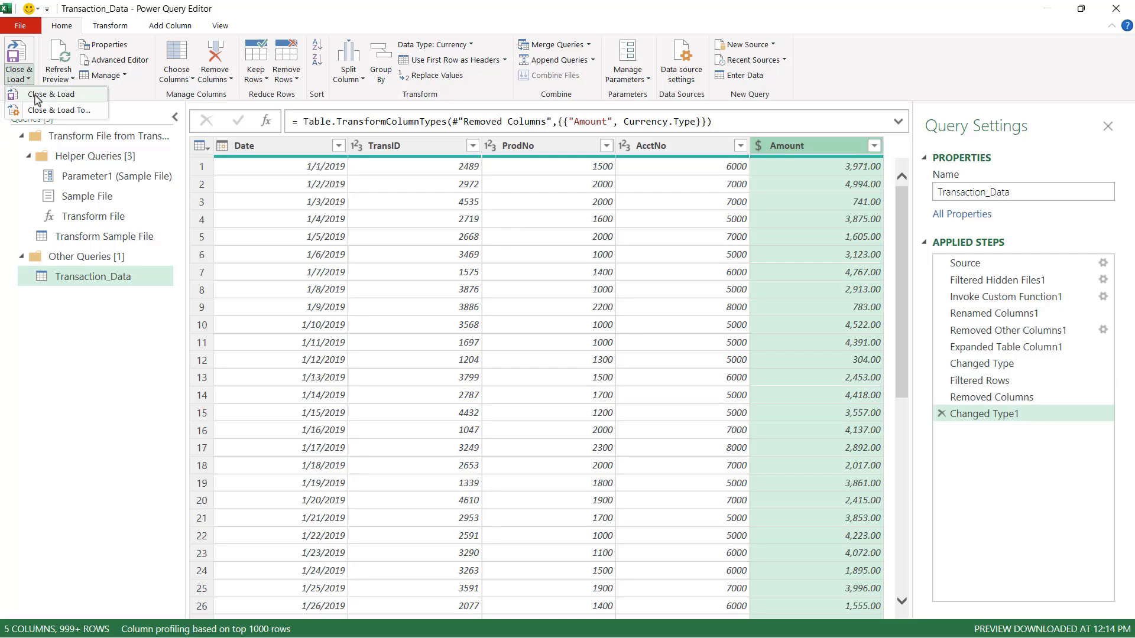
click(40, 111)
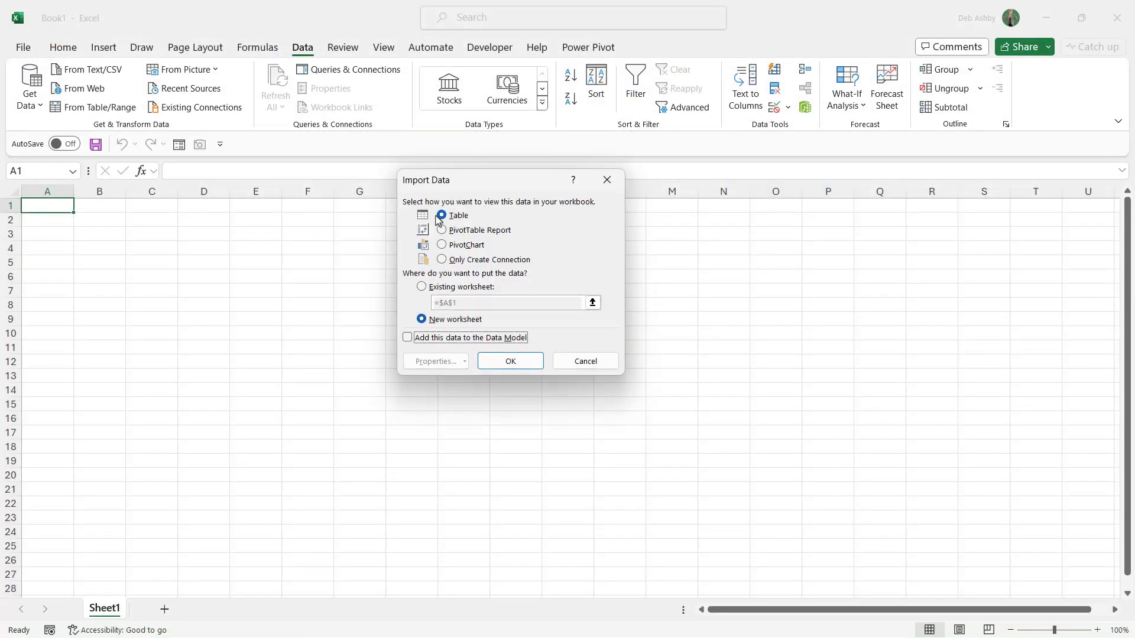
click(422, 287)
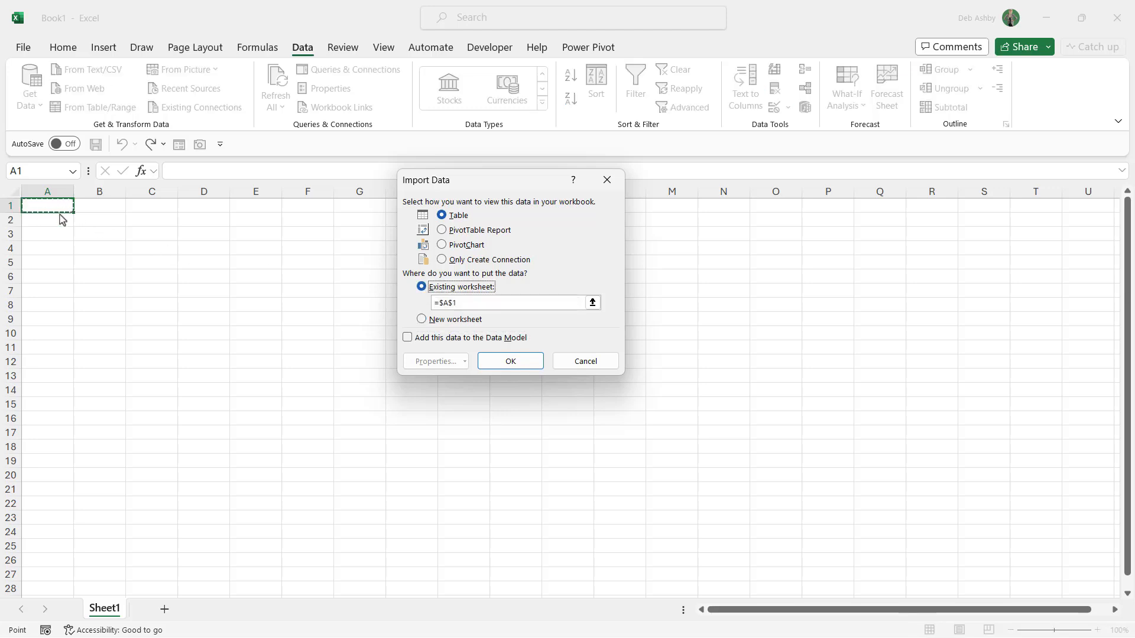
click(530, 368)
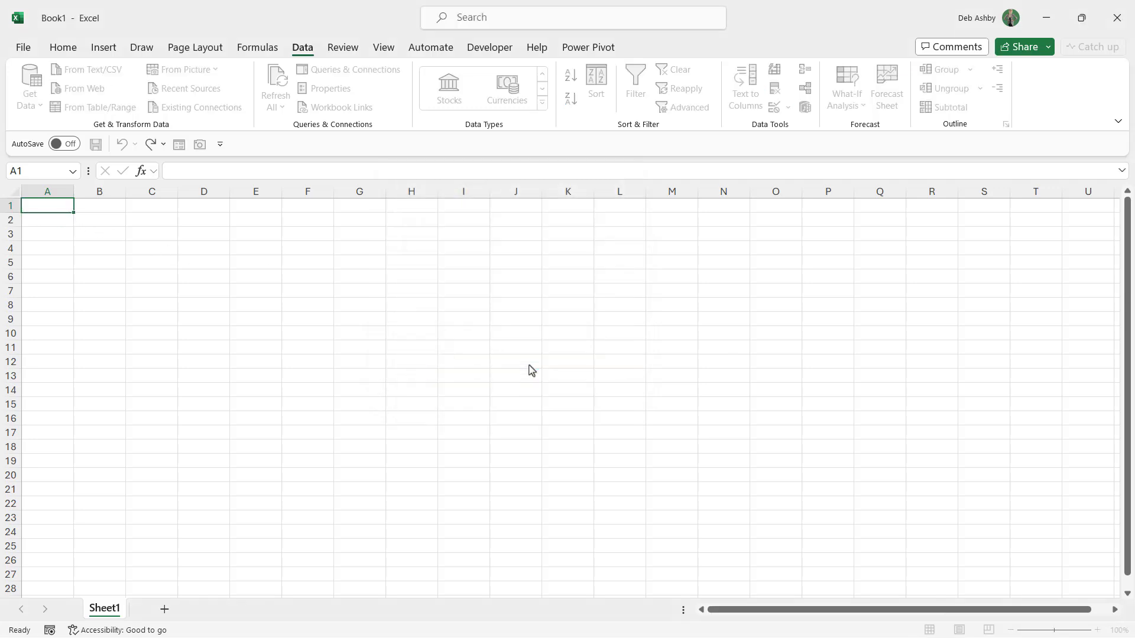
- Check which years the loaded table's Date filter contains and apply it with all dates selected
click(201, 303)
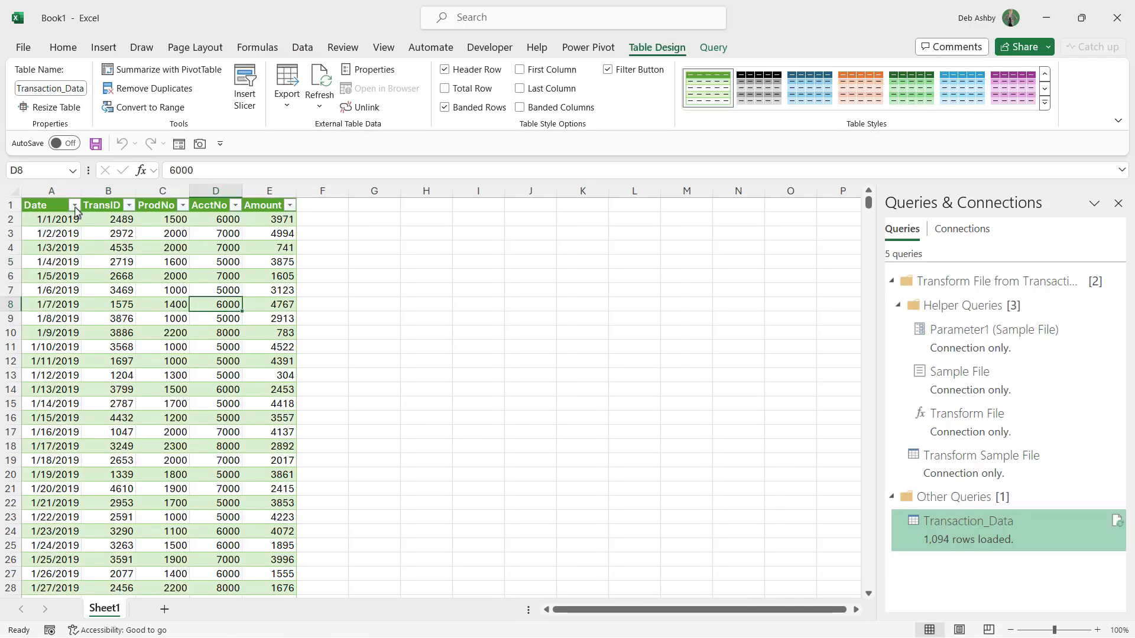
click(75, 205)
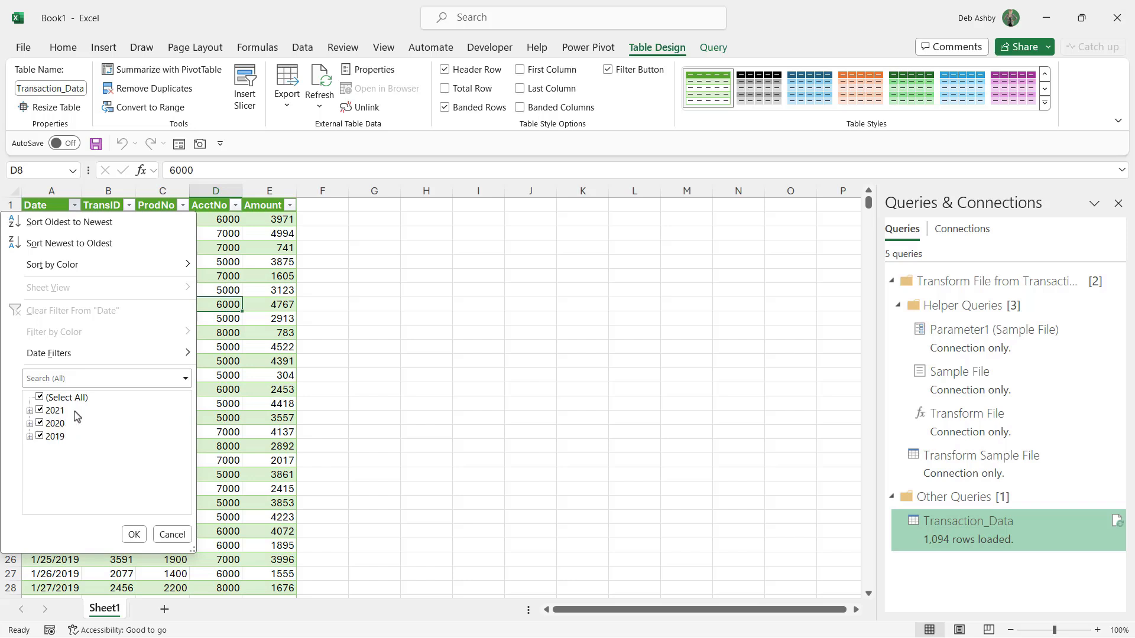
click(135, 534)
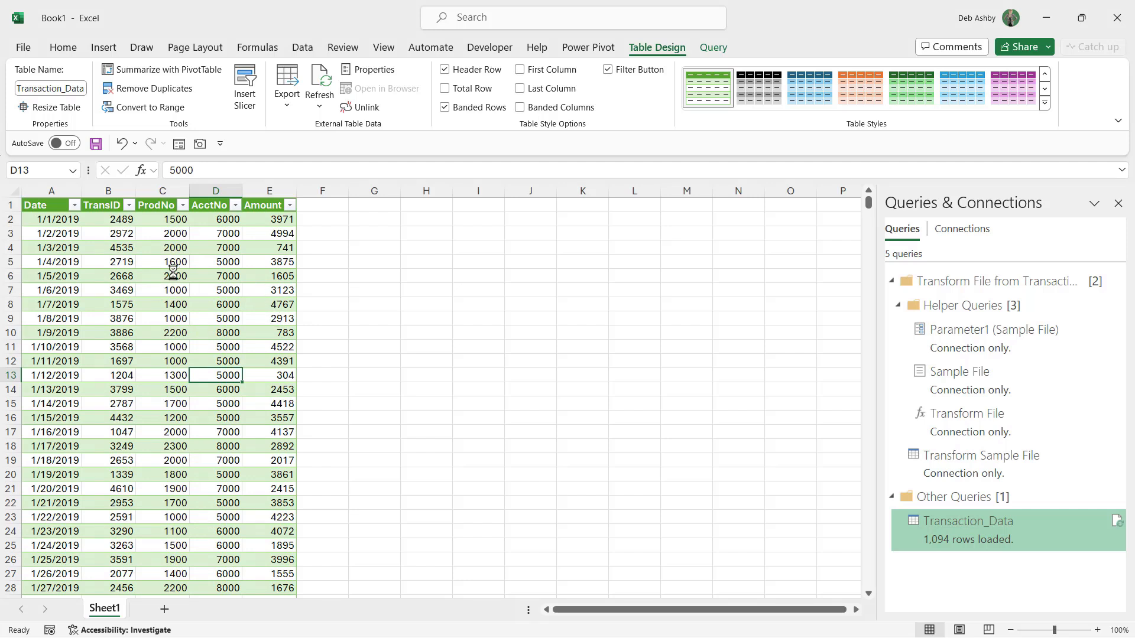
- Examine the ProdNo and AcctNo columns of the loaded transaction table
click(162, 194)
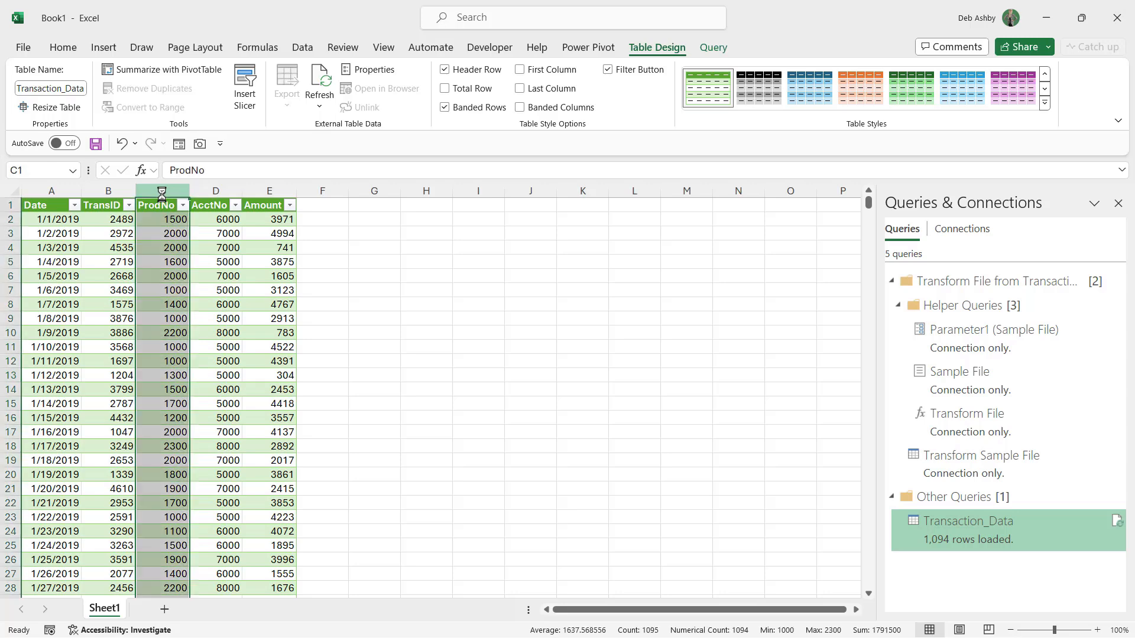
click(208, 194)
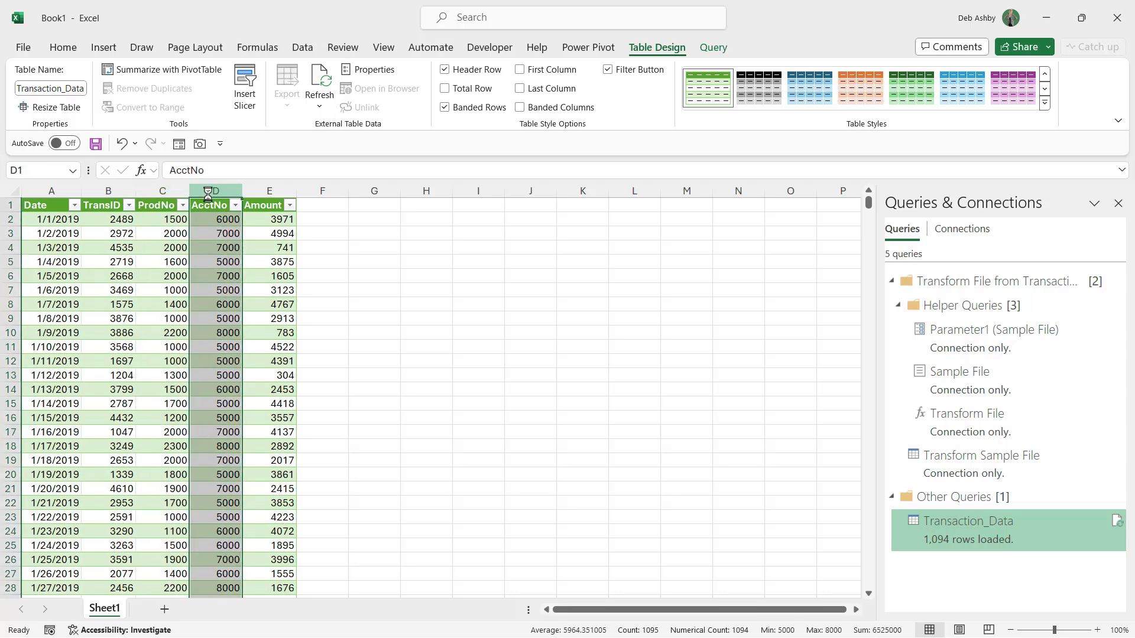
click(171, 320)
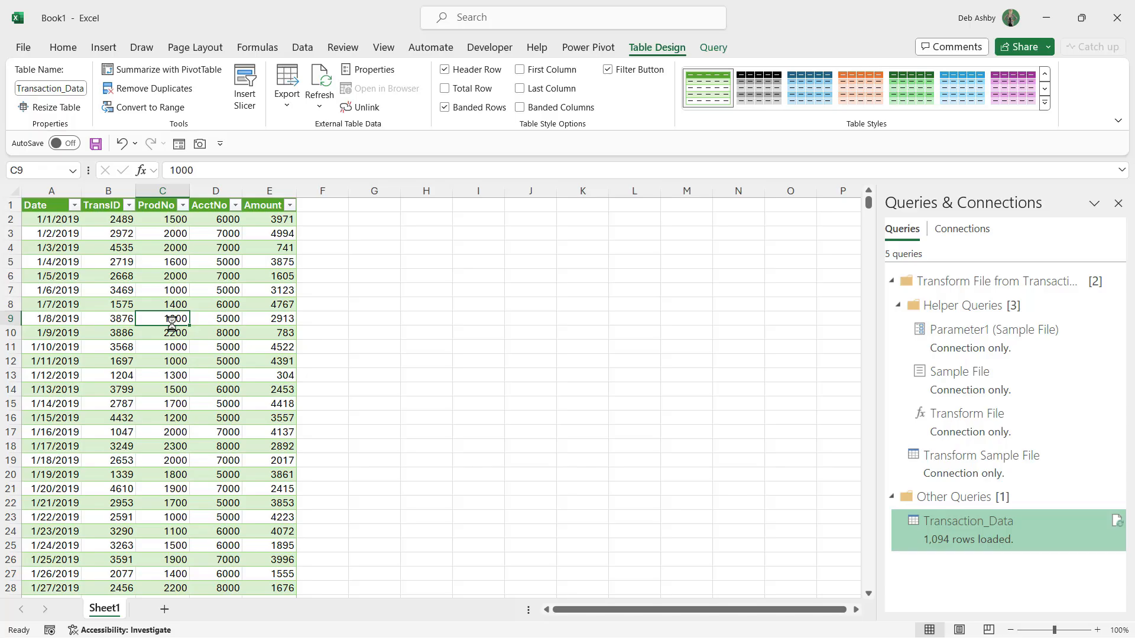